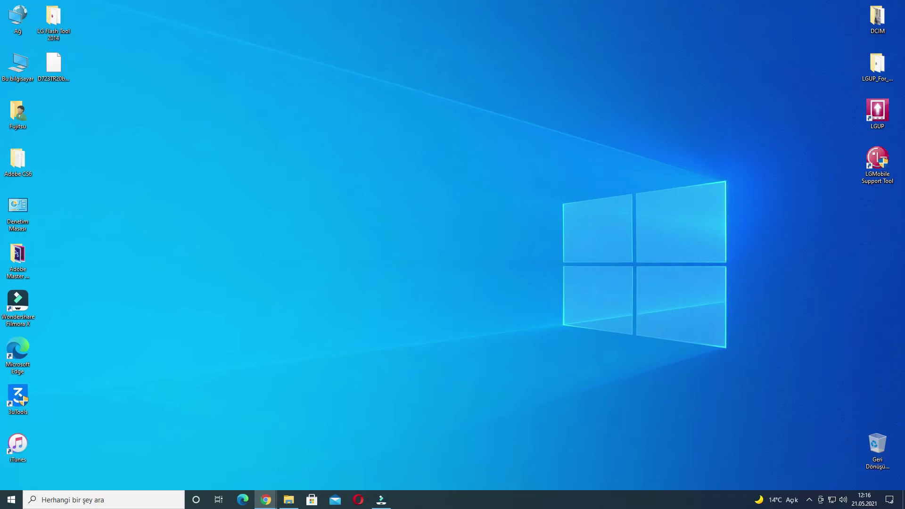
pyautogui.moveTo(59, 122); pyautogui.dragTo(90, 122)
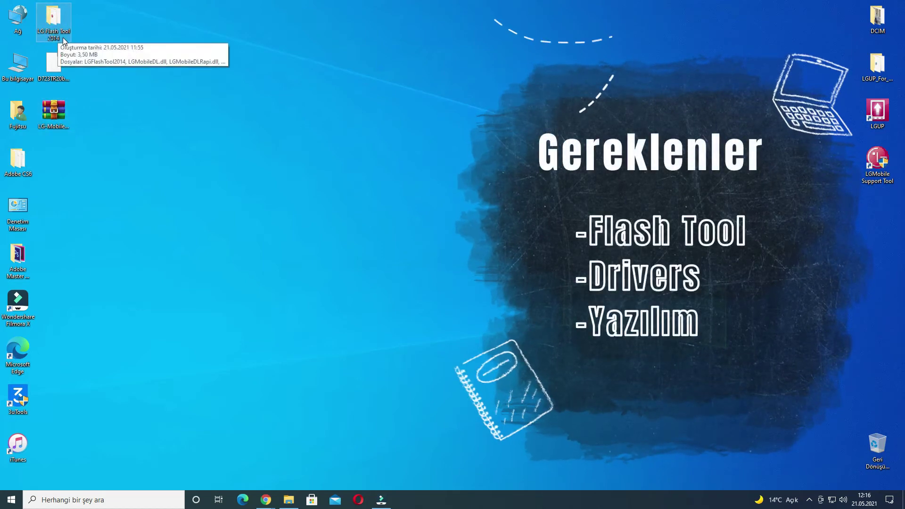
pyautogui.click(58, 66)
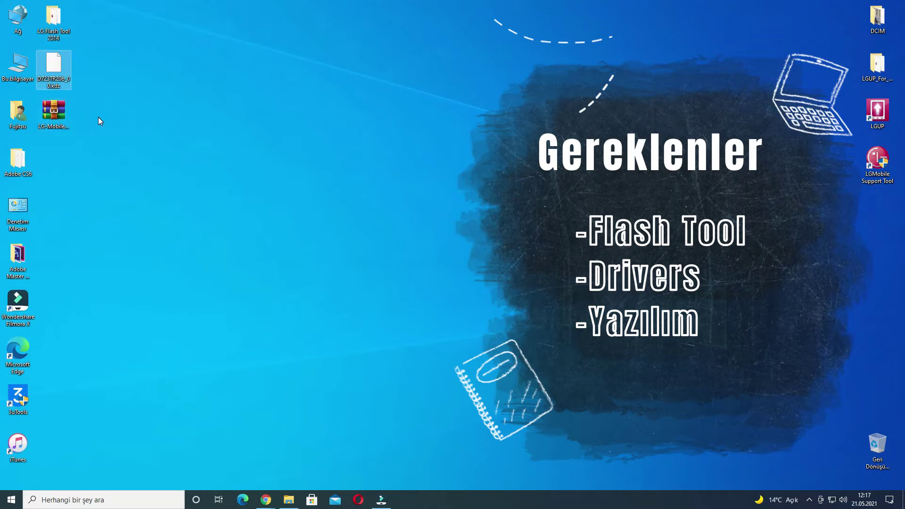
pyautogui.click(58, 117)
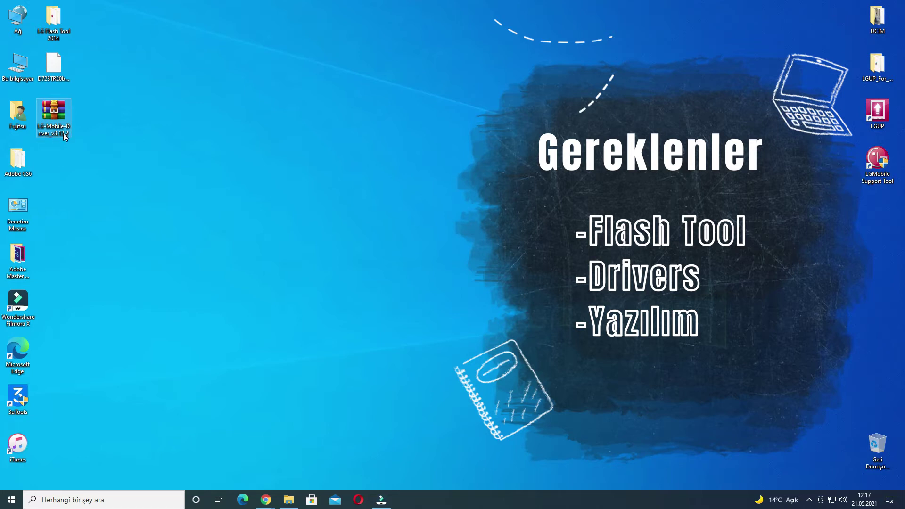
# Step: Try to run LG-Mobile-Driver_v3.13.2.exe from the LG mobile driver archive on the desktop and close the archive
pyautogui.doubleClick(44, 118)
pyautogui.doubleClick(175, 149)
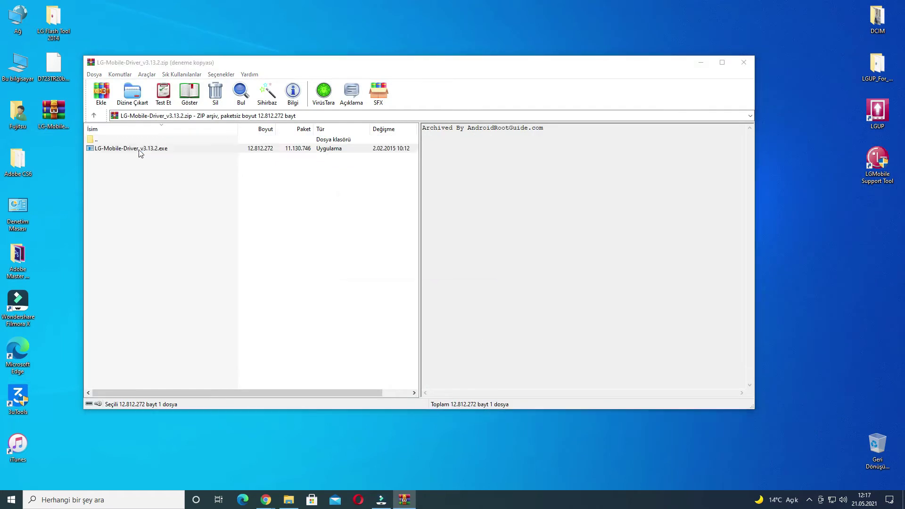
pyautogui.click(471, 241)
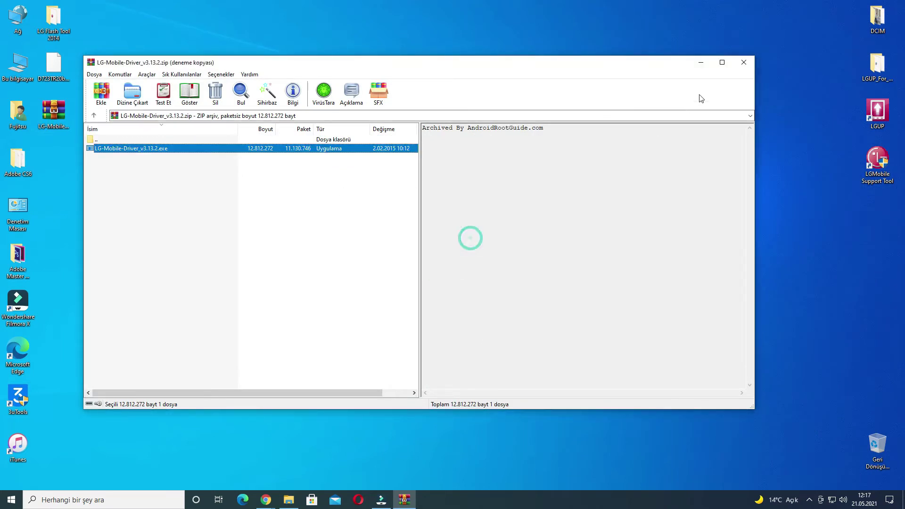
pyautogui.click(743, 63)
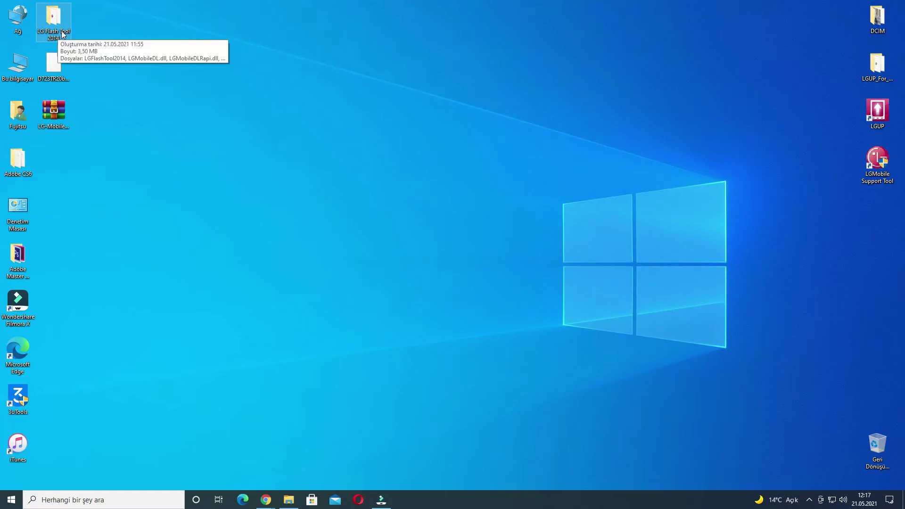
# Step: Check the LG Flash Tool 2014 folder for the LGFlashTool2014 application and close the folder
pyautogui.doubleClick(55, 43)
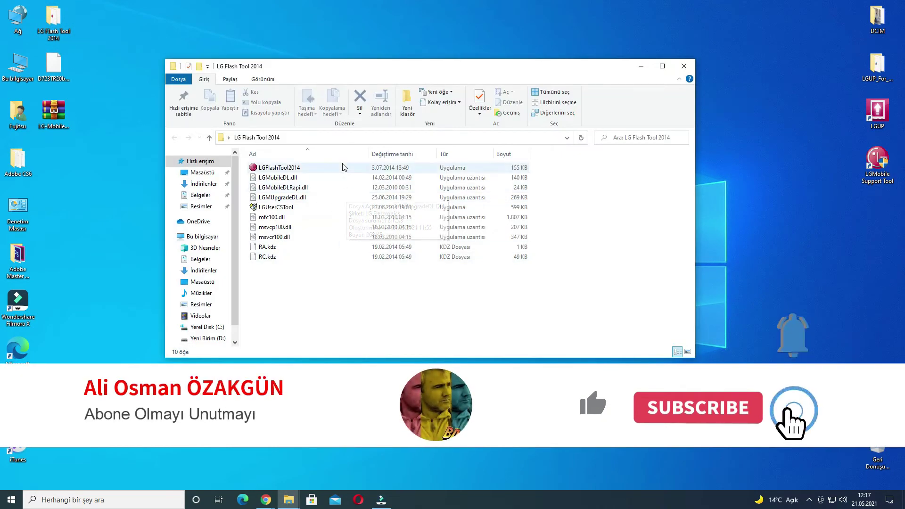
pyautogui.click(293, 168)
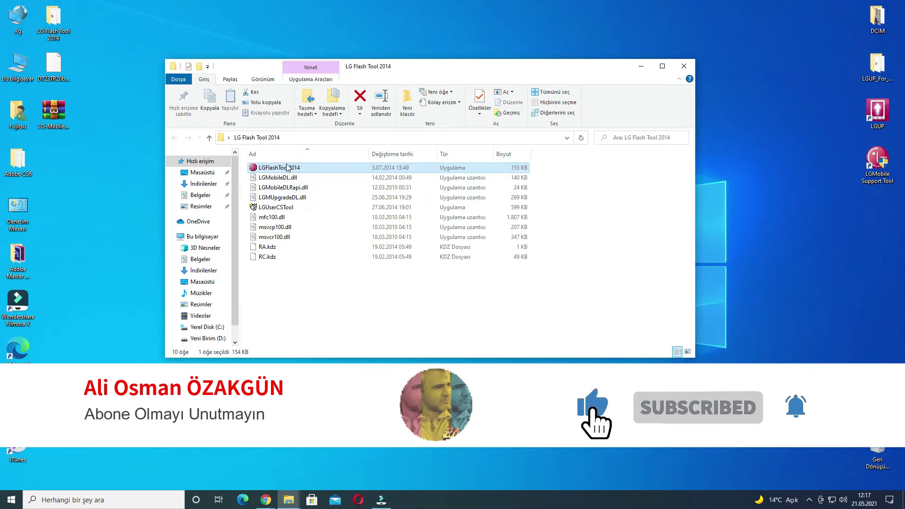
pyautogui.click(684, 66)
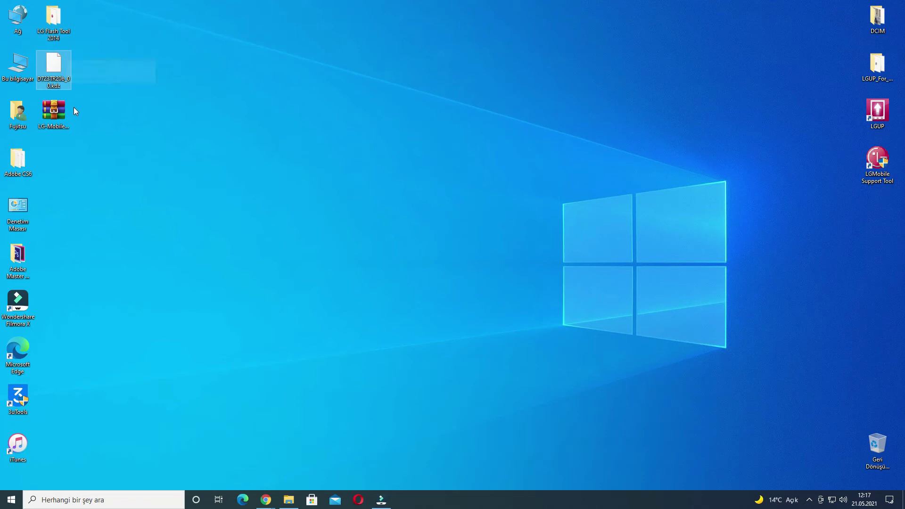
pyautogui.click(67, 127)
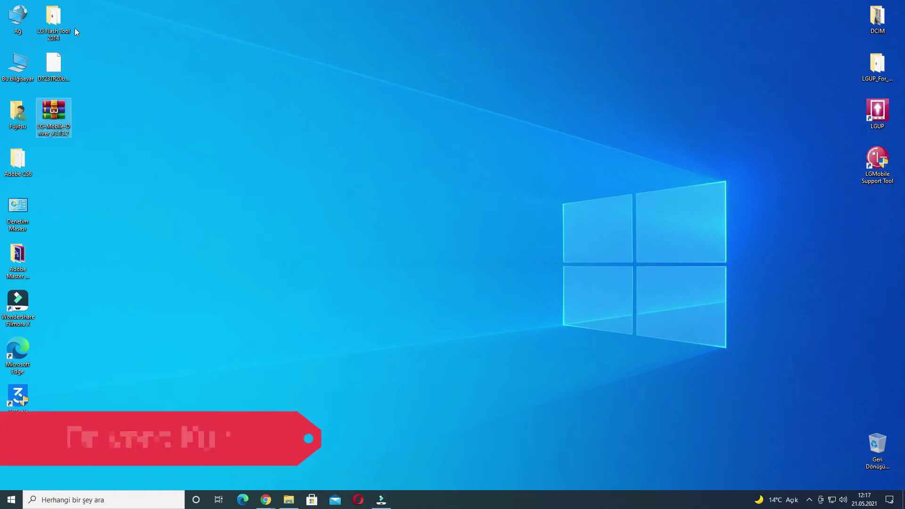
# Step: Launch LGFlashTool2014 from the LG Flash Tool 2014 folder, clearing the folder out of the way
pyautogui.click(60, 13)
pyautogui.doubleClick(60, 14)
pyautogui.click(302, 169)
pyautogui.doubleClick(302, 169)
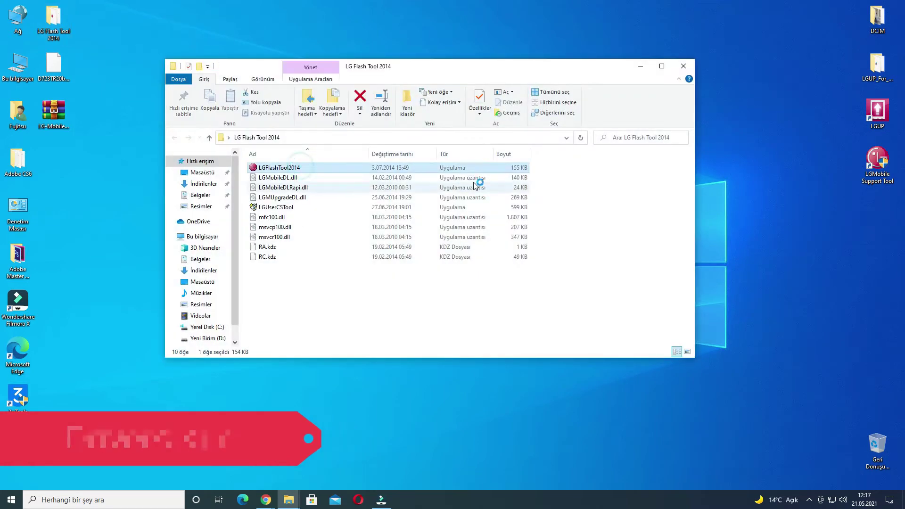
pyautogui.click(685, 66)
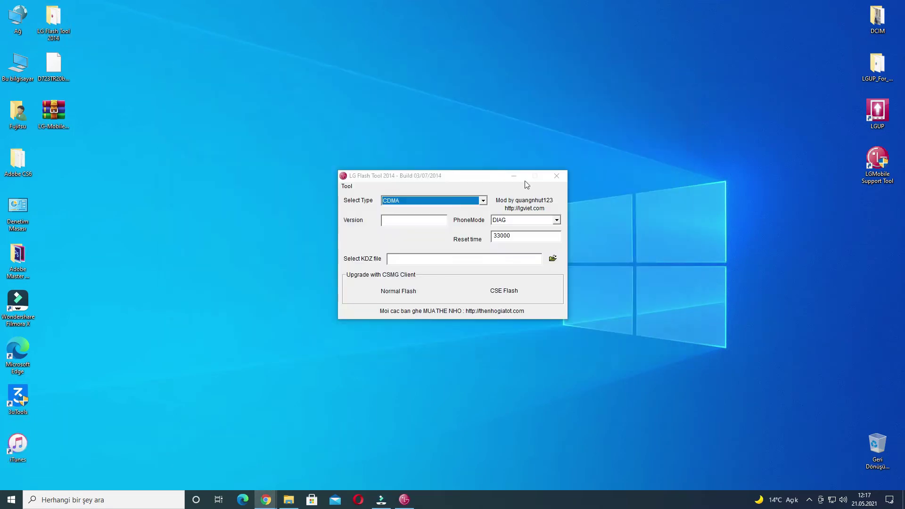
pyautogui.moveTo(411, 175); pyautogui.dragTo(379, 98)
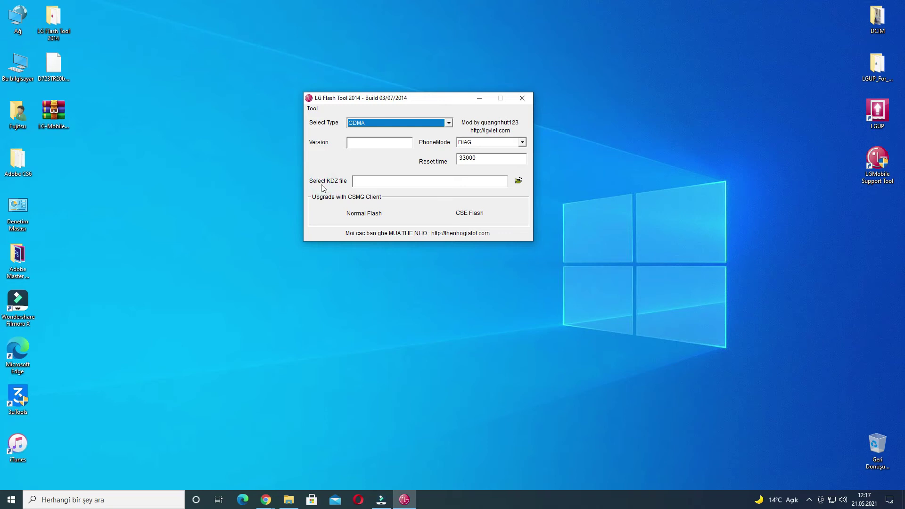
# Step: Load D723TR20b_00.kdz from the desktop as the KDZ file to flash
pyautogui.click(376, 182)
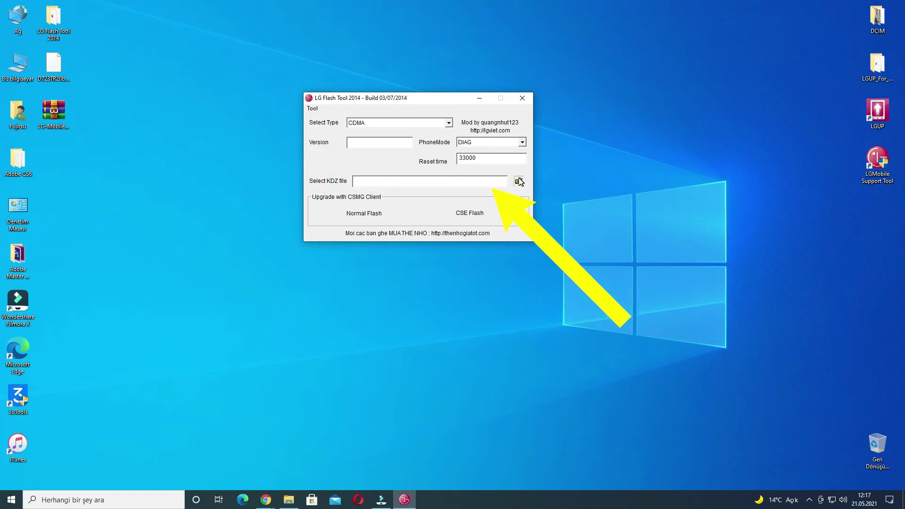
pyautogui.click(519, 181)
pyautogui.click(311, 189)
pyautogui.click(54, 66)
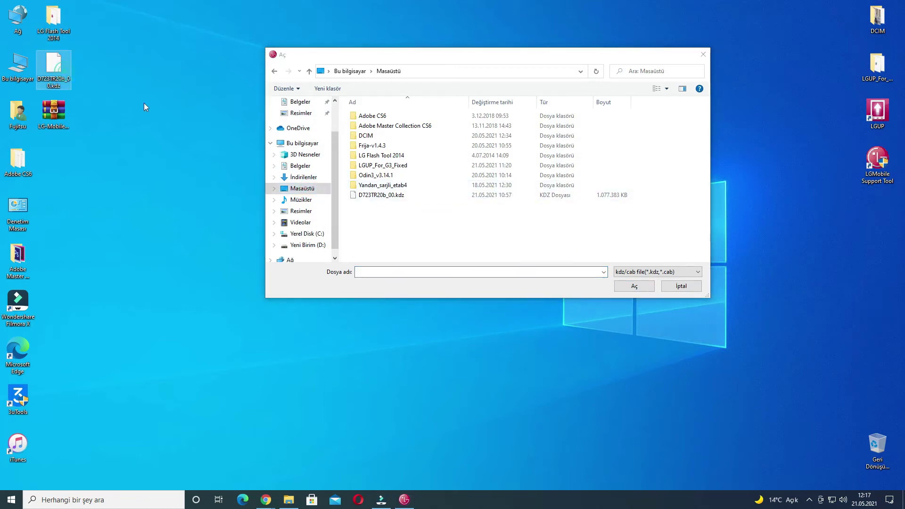
pyautogui.doubleClick(374, 195)
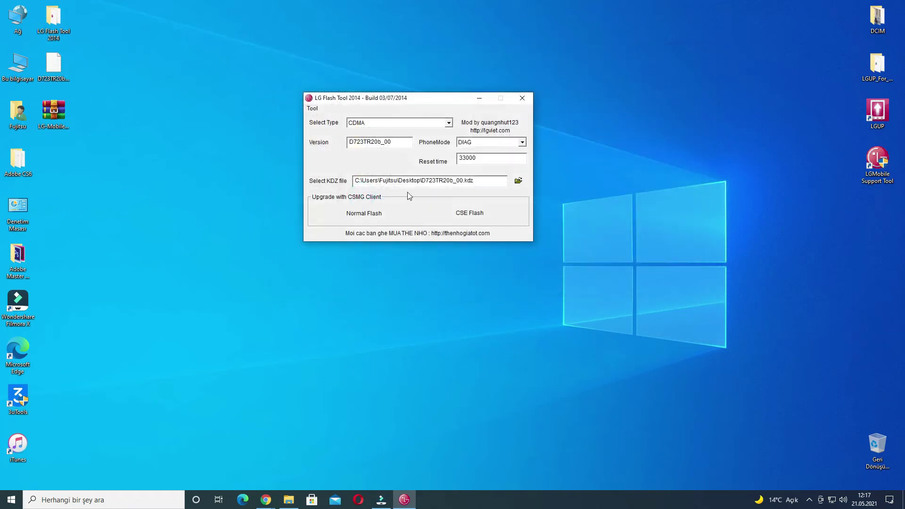
pyautogui.doubleClick(472, 182)
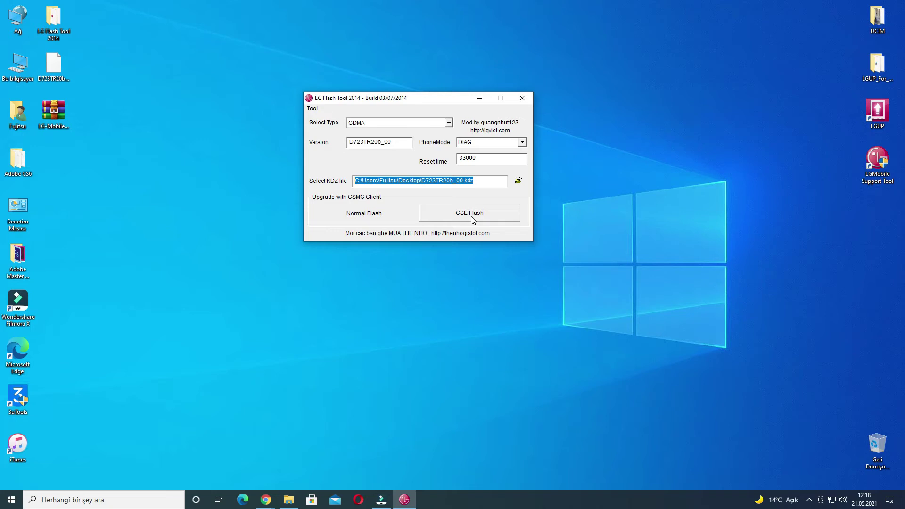
# Step: Look at the Read Phone Information window for Normal Flash and CSE Flash, closing it each time
pyautogui.click(364, 213)
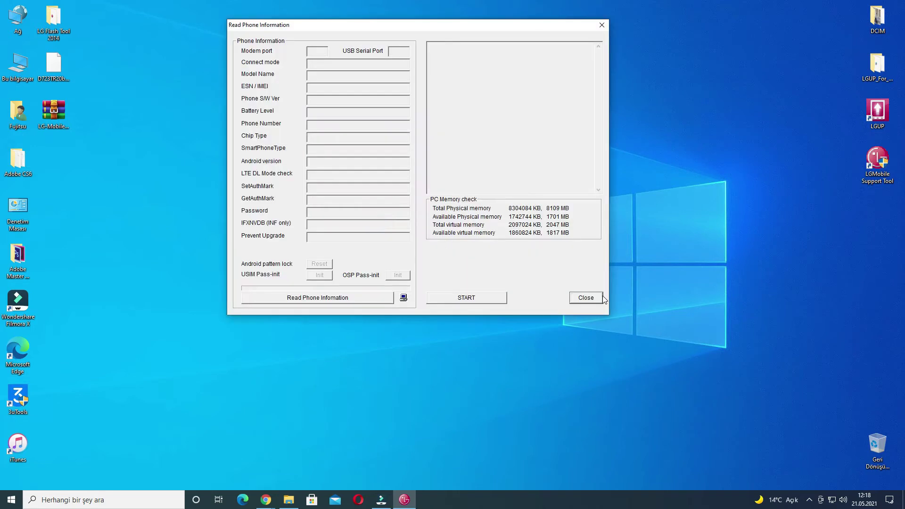
pyautogui.click(585, 297)
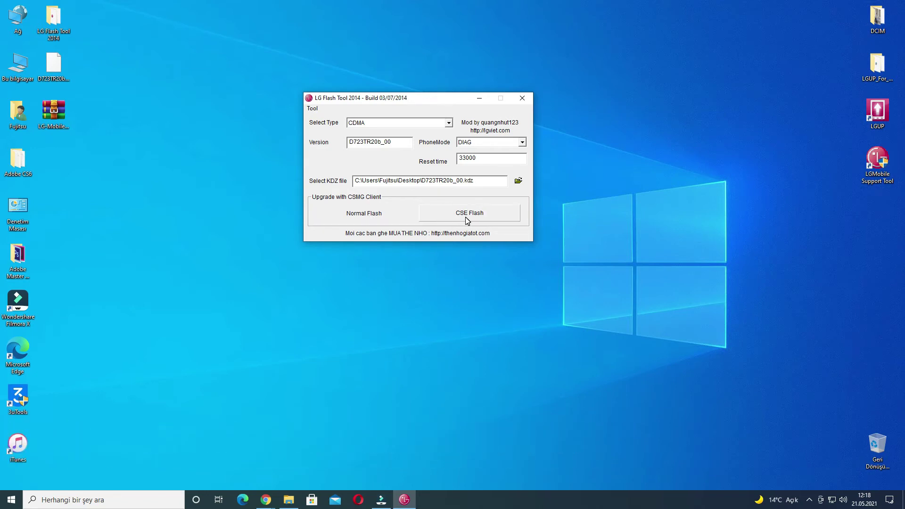
pyautogui.click(370, 218)
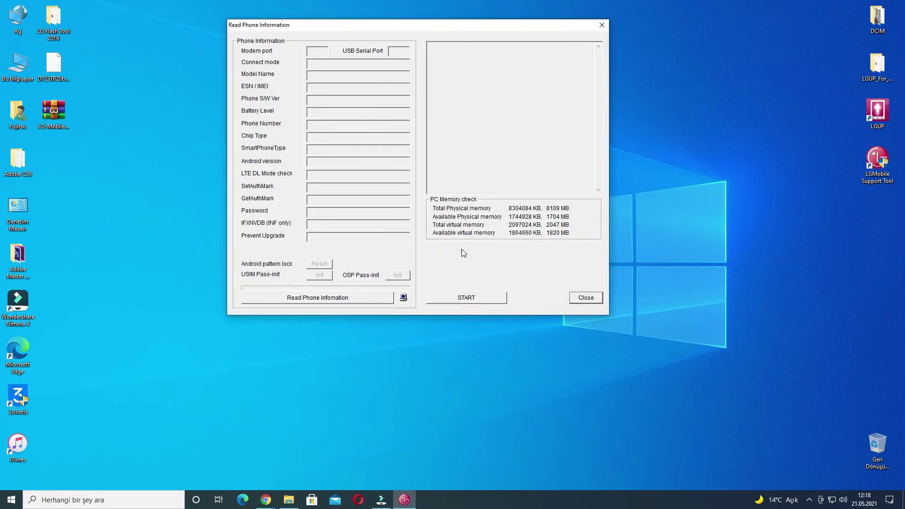
pyautogui.click(586, 297)
pyautogui.click(485, 209)
pyautogui.click(585, 298)
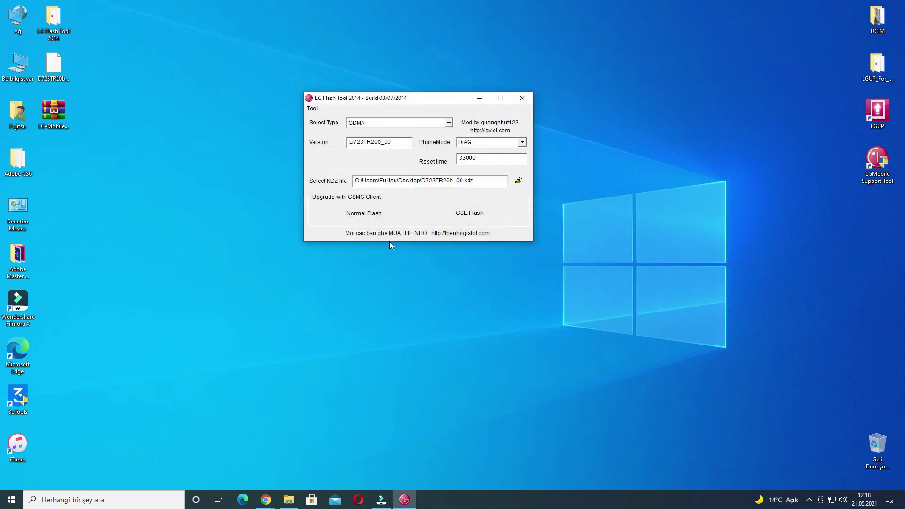
# Step: Start a Normal Flash with country Republic of Korea and language Korean, and retry the interrupted phone analysis
pyautogui.click(351, 216)
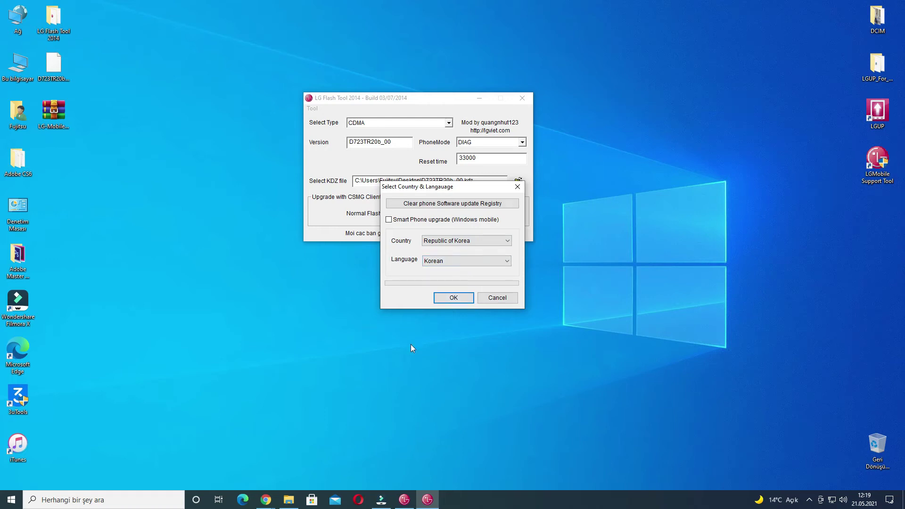
pyautogui.click(448, 301)
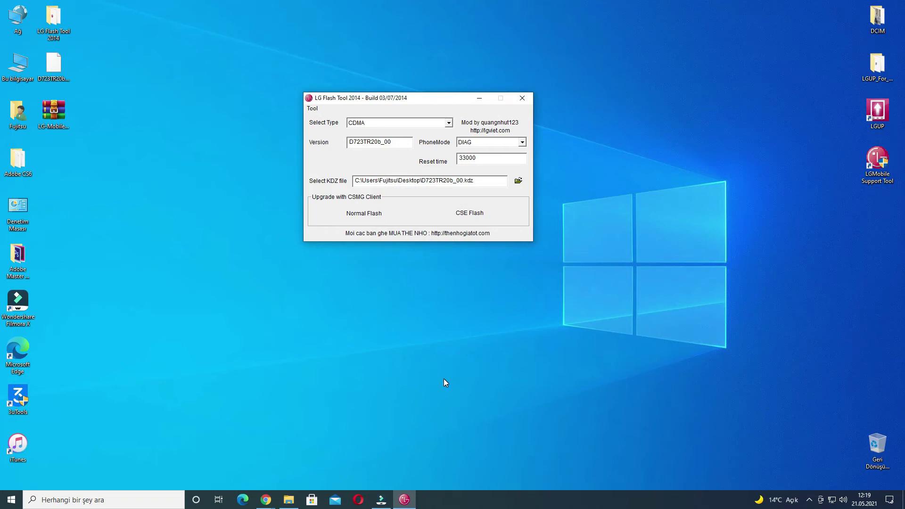
pyautogui.moveTo(173, 14); pyautogui.dragTo(403, 100)
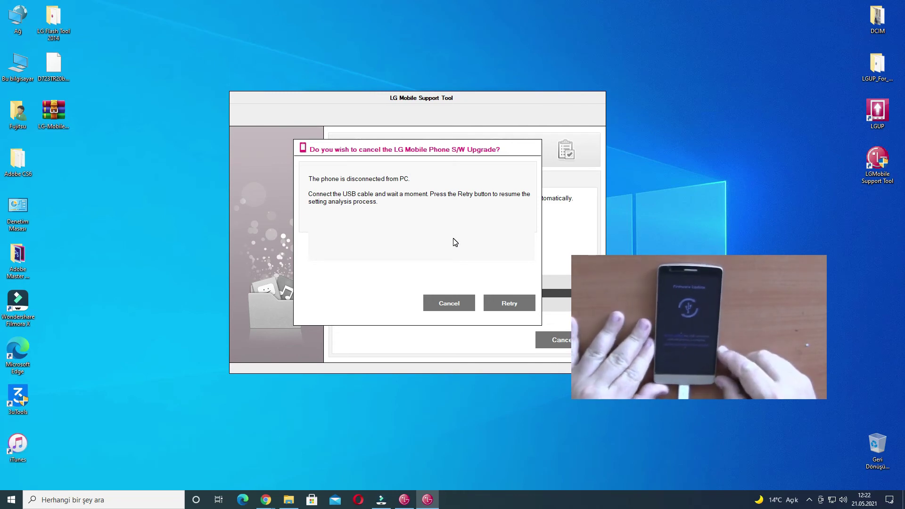
pyautogui.click(509, 304)
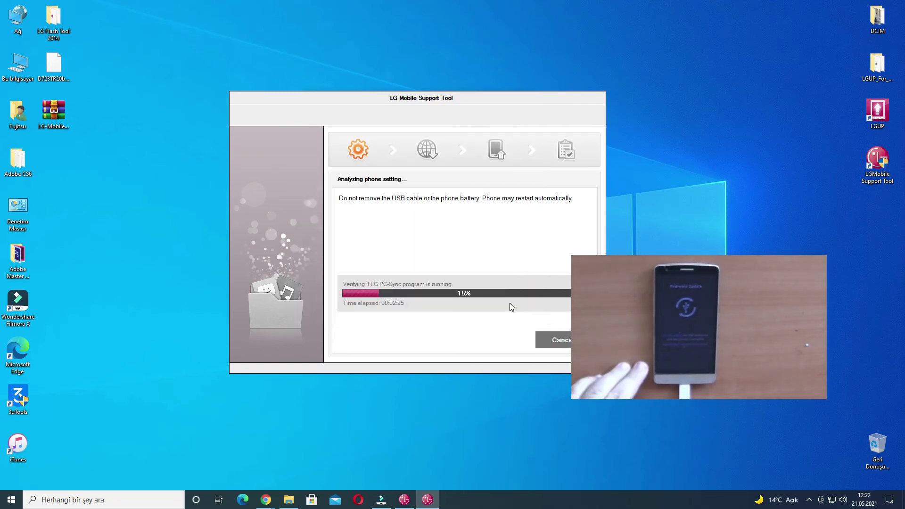